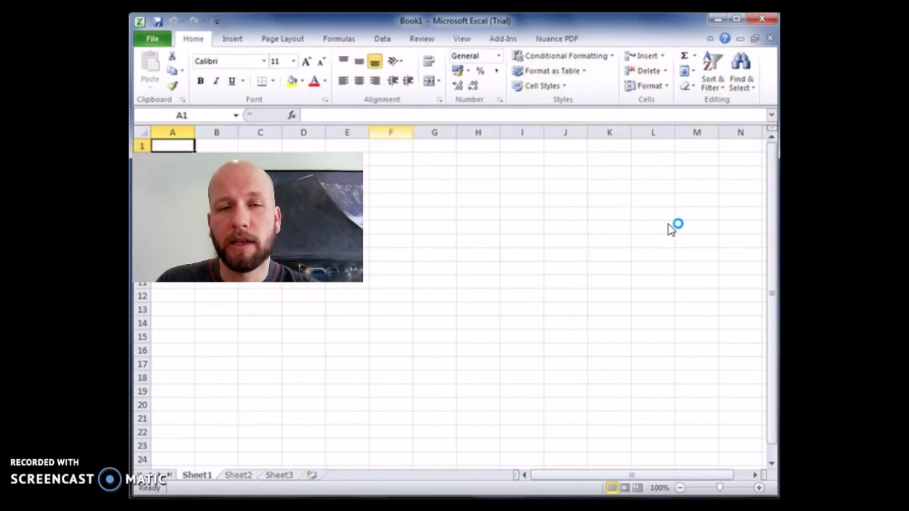
Step: Switch to the Regneark (Google Sheets) list and create a new blank spreadsheet
click(670, 249)
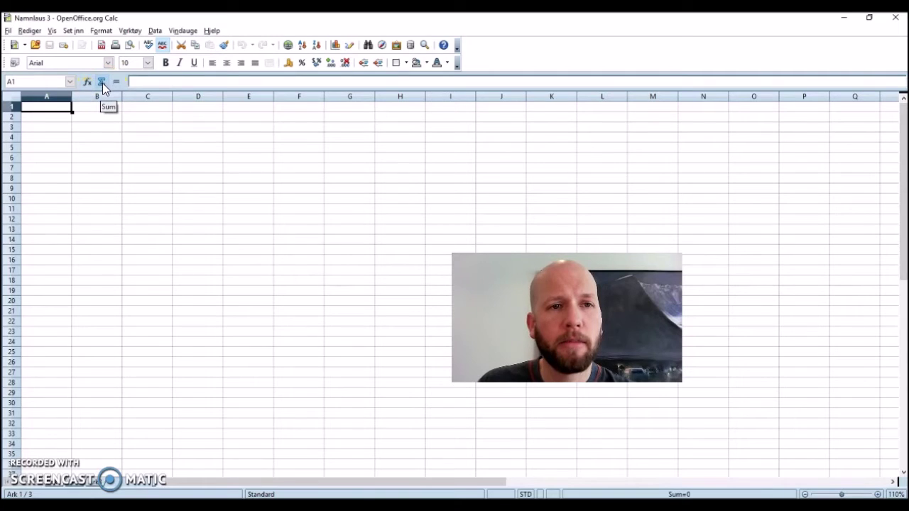
click(102, 82)
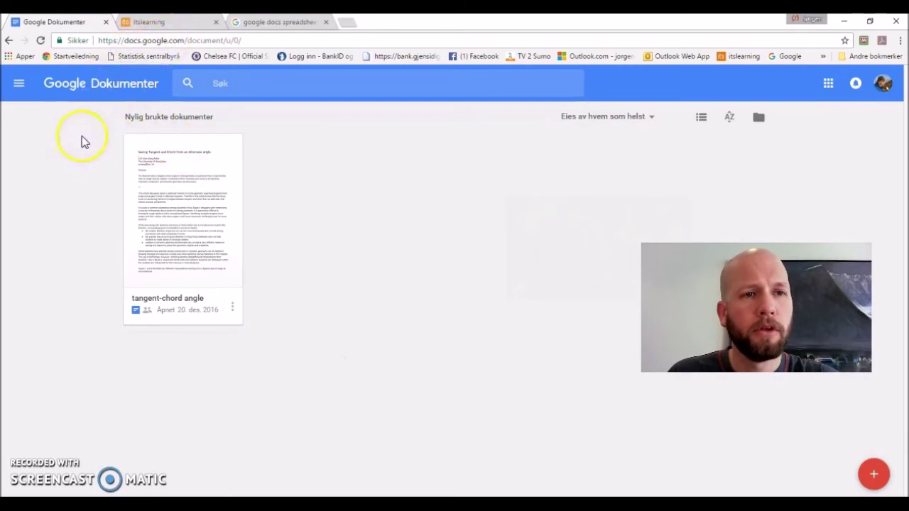
click(18, 83)
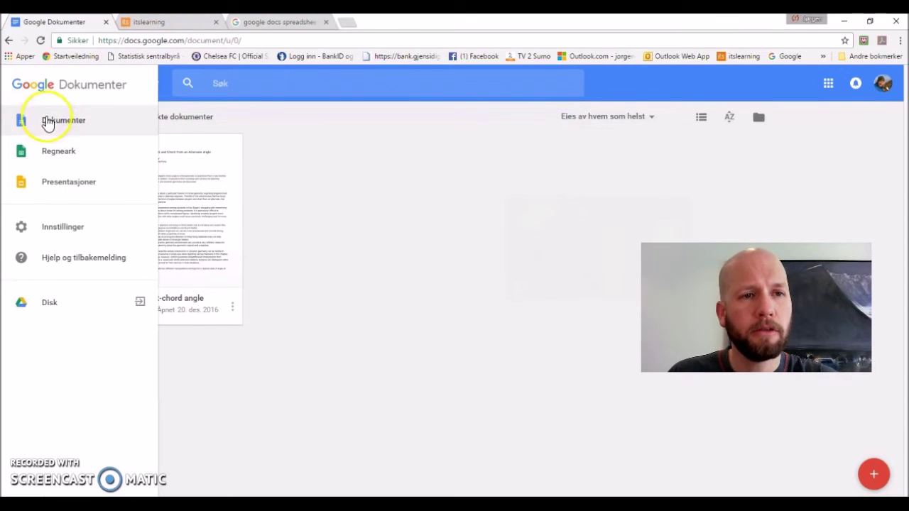
click(59, 153)
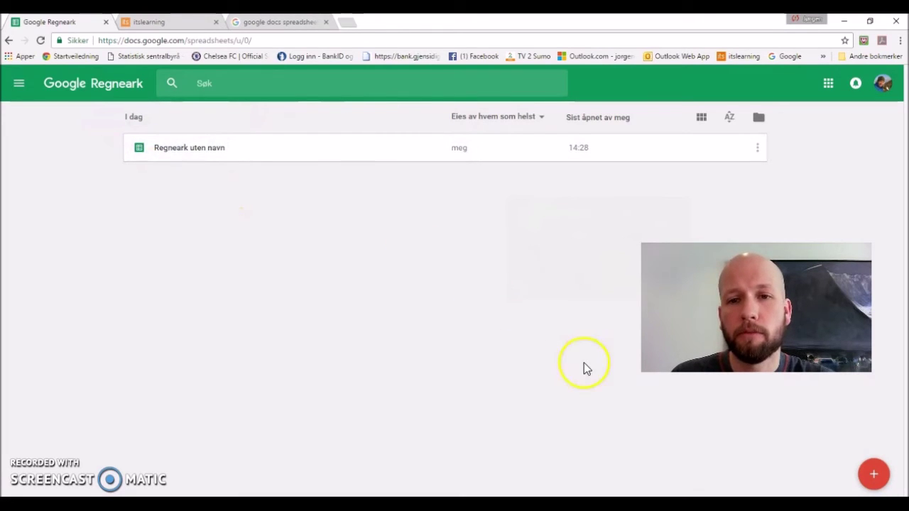
click(874, 475)
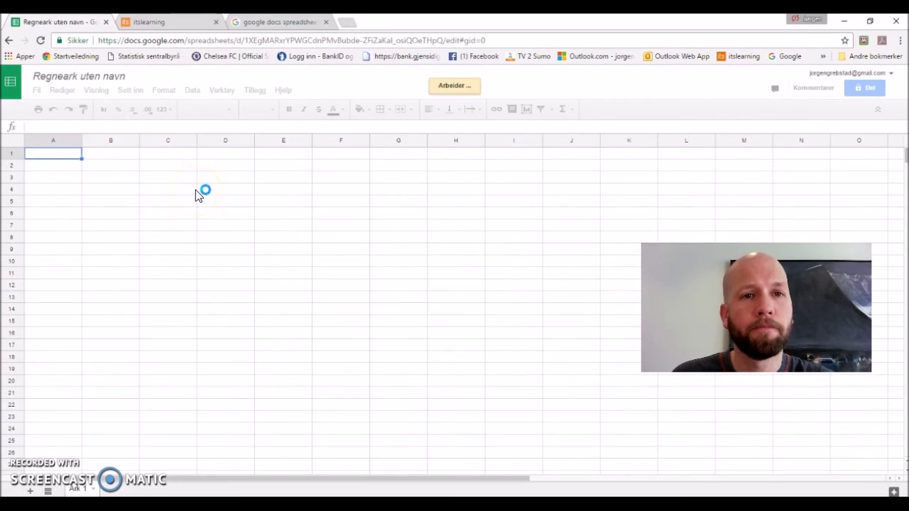
Step: Enter 3 in cell C3 and 4 in cell C4
click(151, 204)
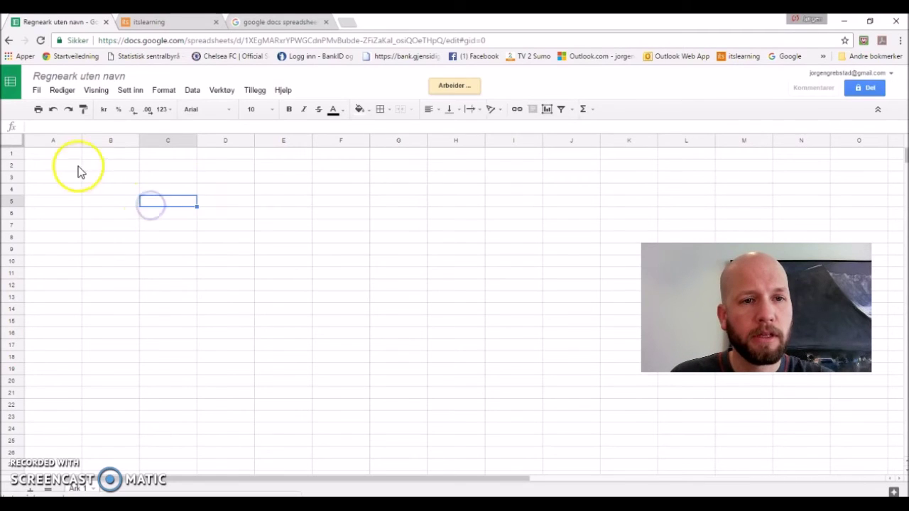
click(63, 155)
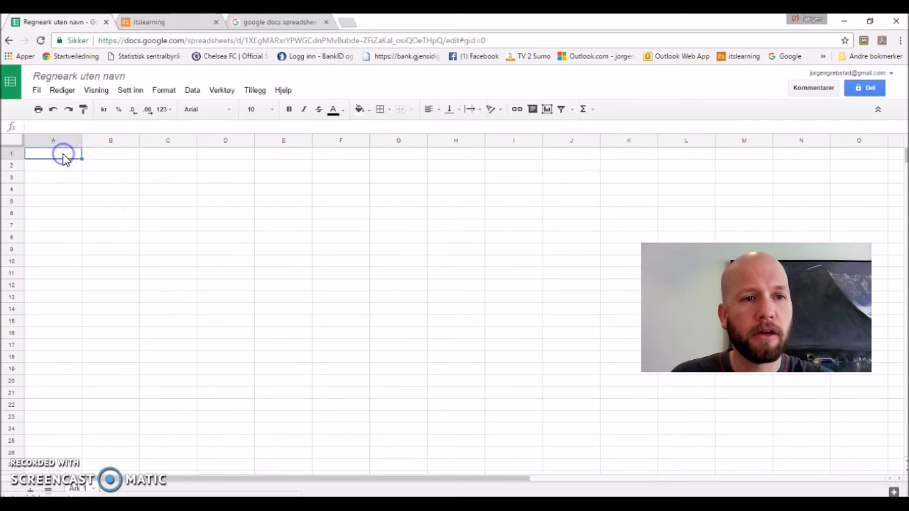
click(149, 179)
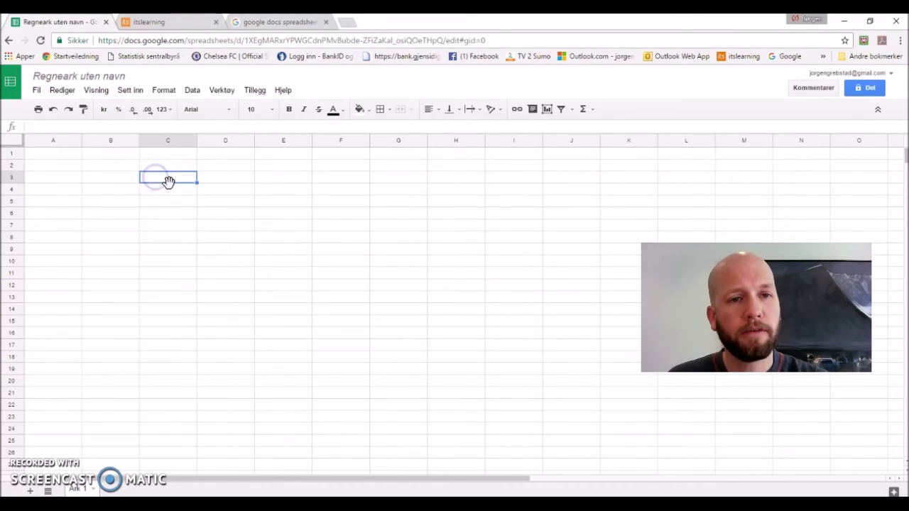
text(3)
key(Return)
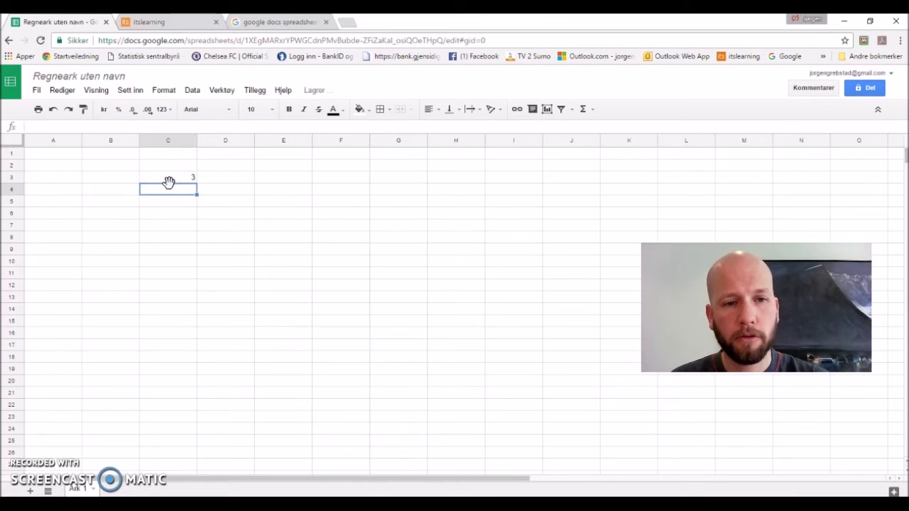
text(4)
key(Return)
text(=)
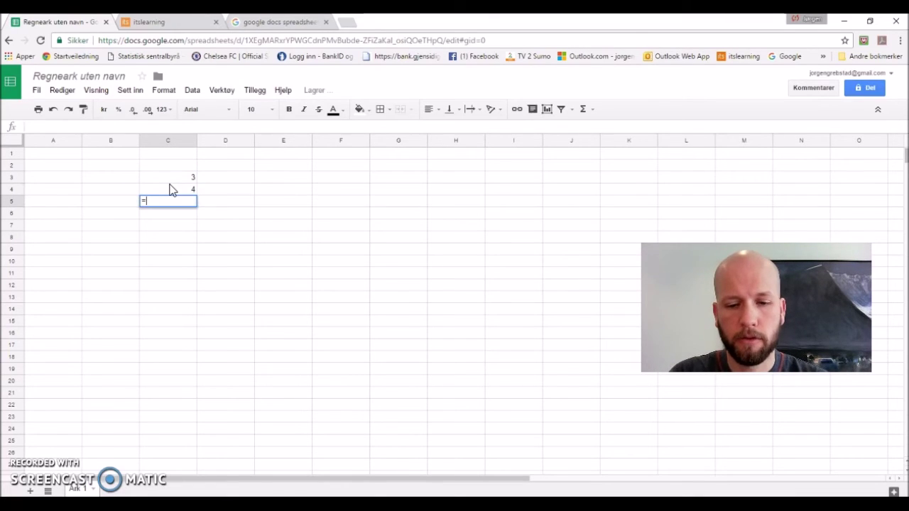
Step: Put the formula =C3+C4 in C5 so it shows 7
click(175, 179)
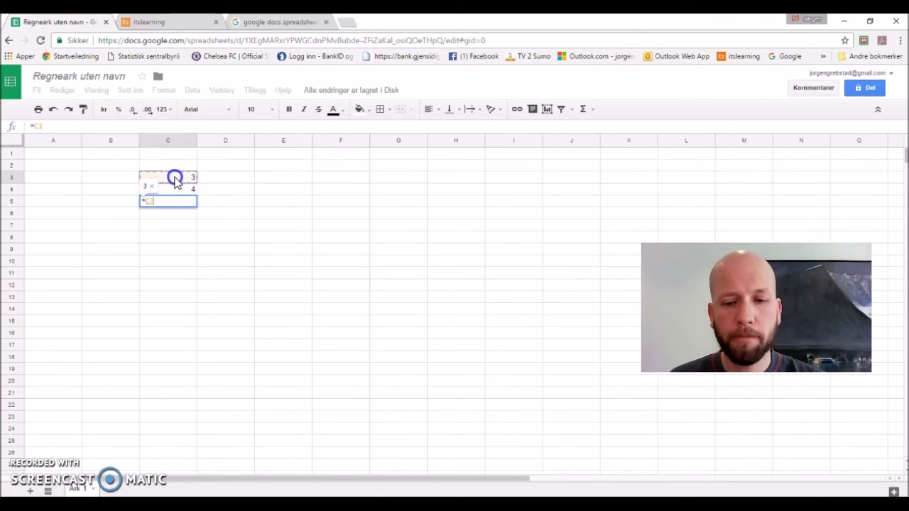
click(177, 189)
key(Return)
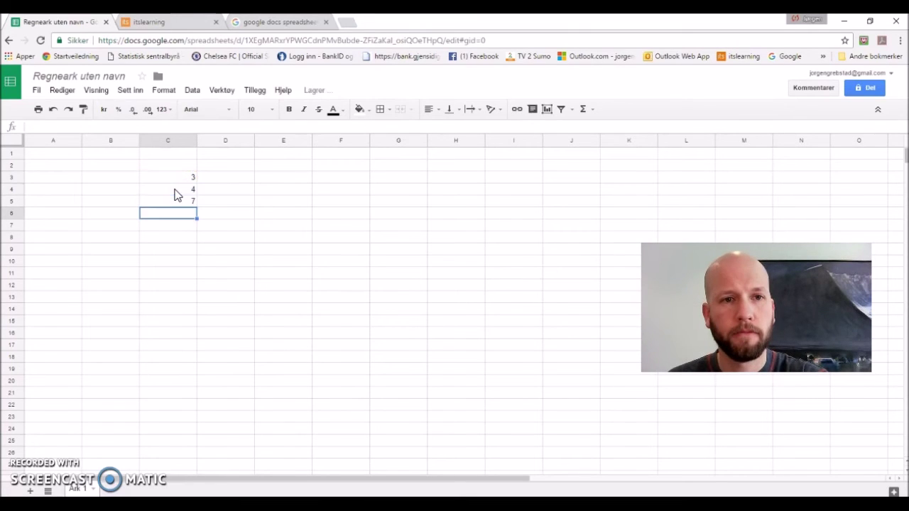
Step: Show the download formats under Fil > Last ned som
click(282, 228)
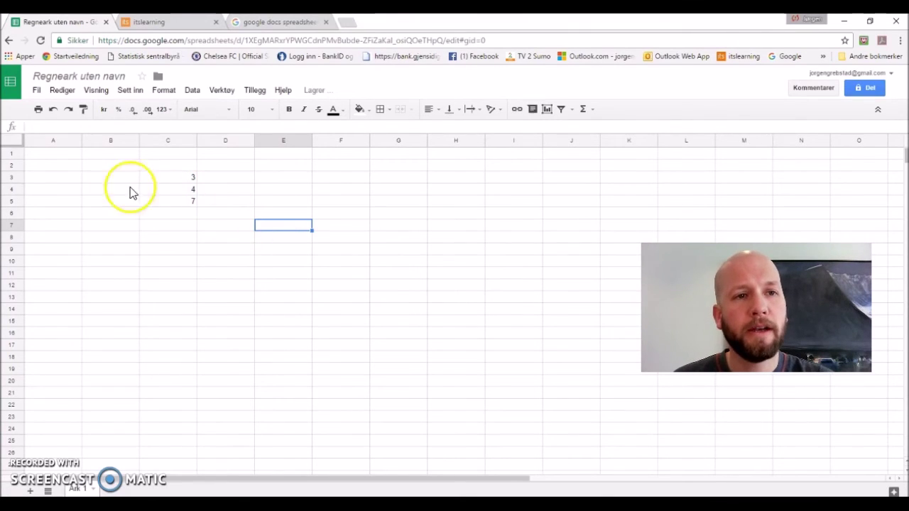
click(37, 91)
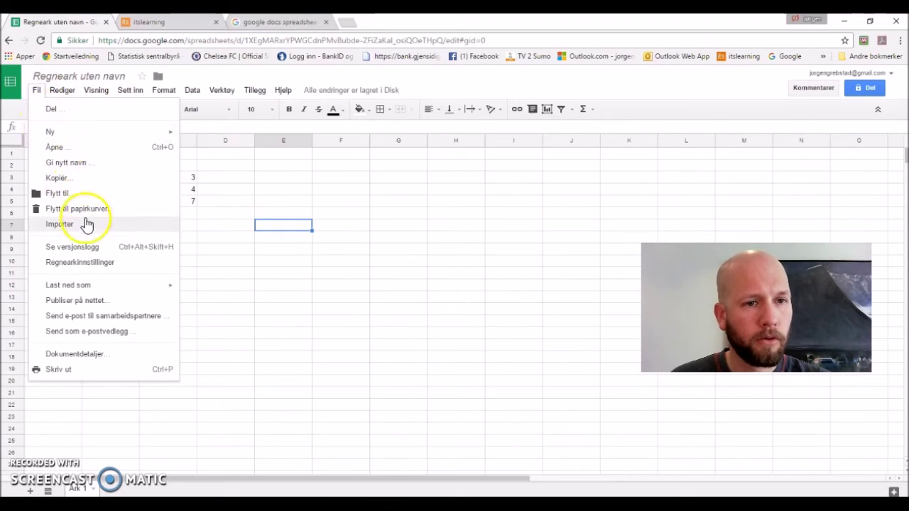
mouse_move(79, 285)
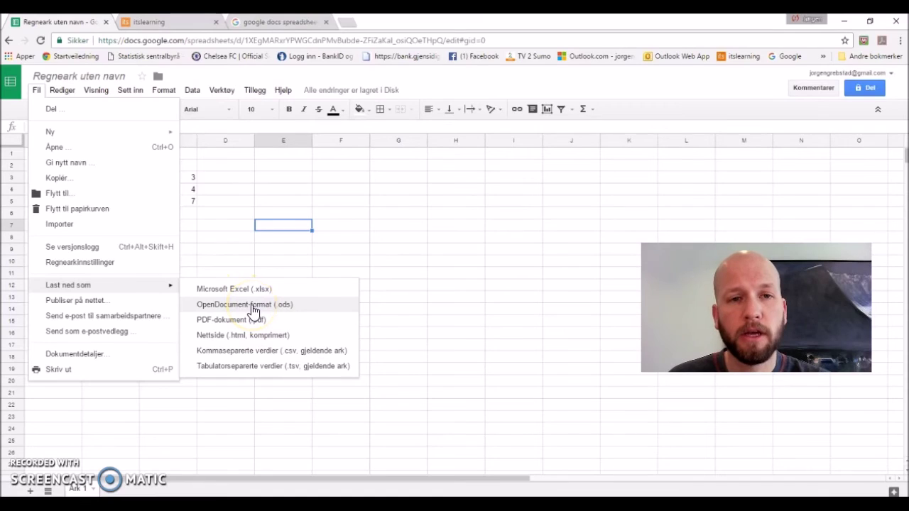
click(245, 294)
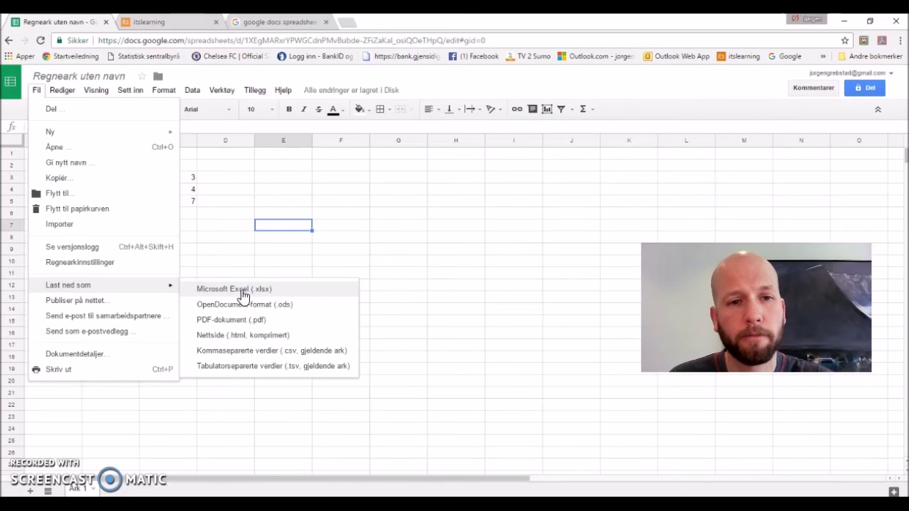
Step: Dismiss the Fil > Last ned som menus to get back to the sheet showing 3, 4 and 7
click(360, 224)
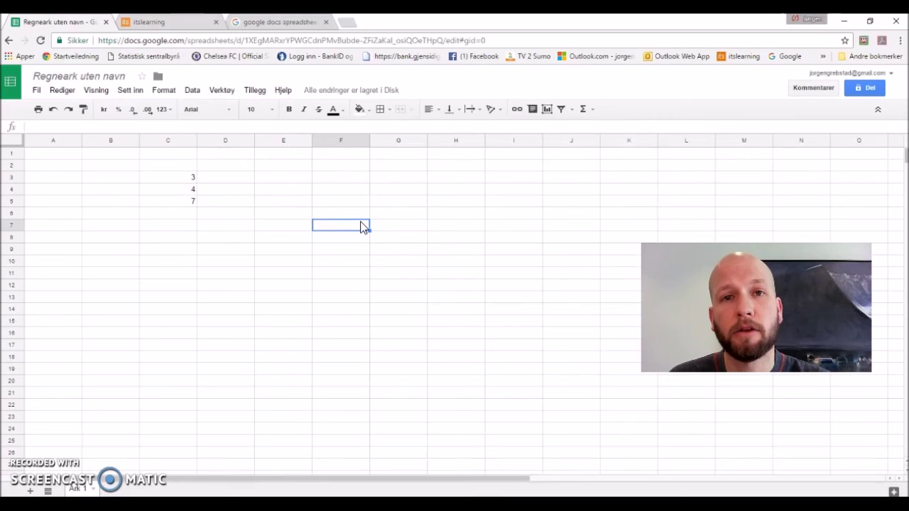
click(313, 288)
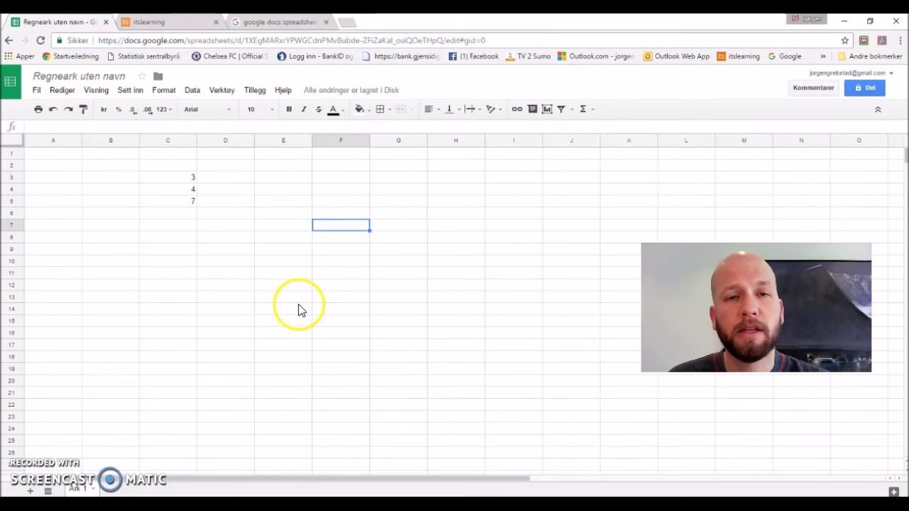
click(269, 257)
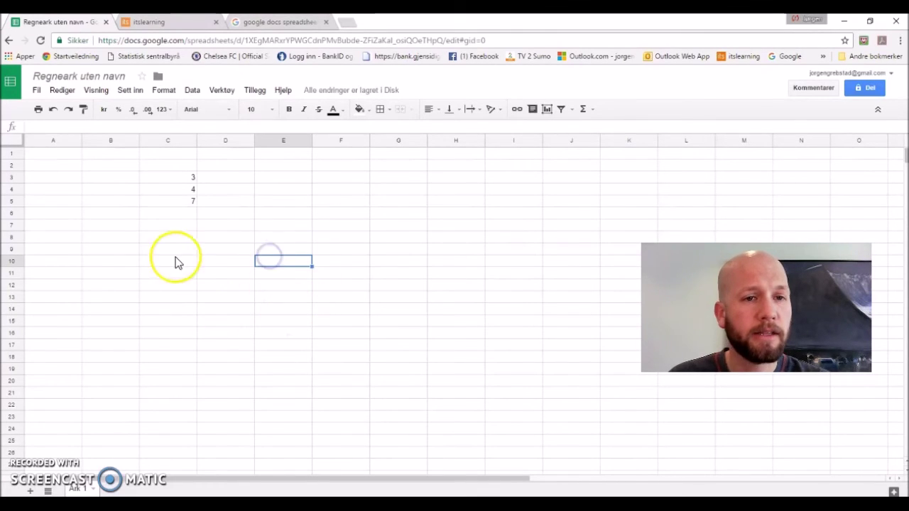